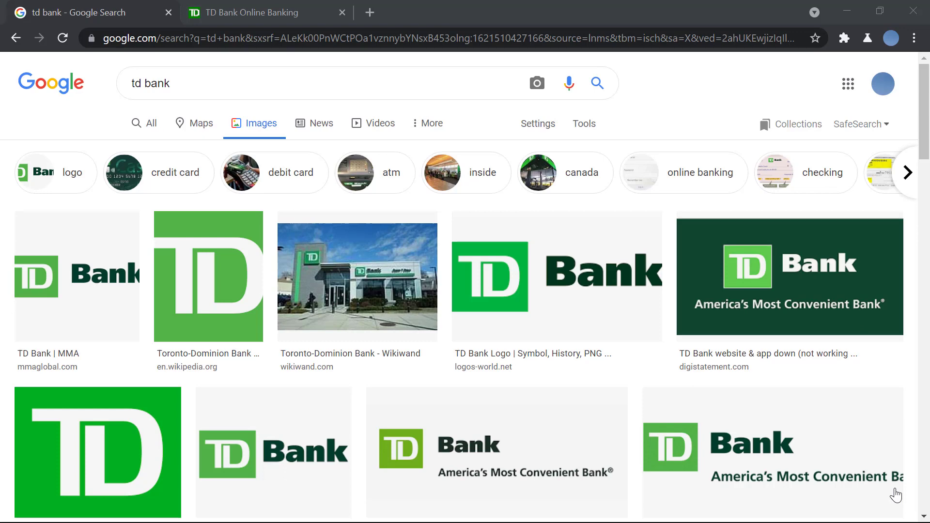
Go to TD Bank's Online Banking enrollment page via the 'td ban' address-bar suggestion.
{"action": "left_click", "coordinate": [460, 39]}
{"action": "type", "text": "td"}
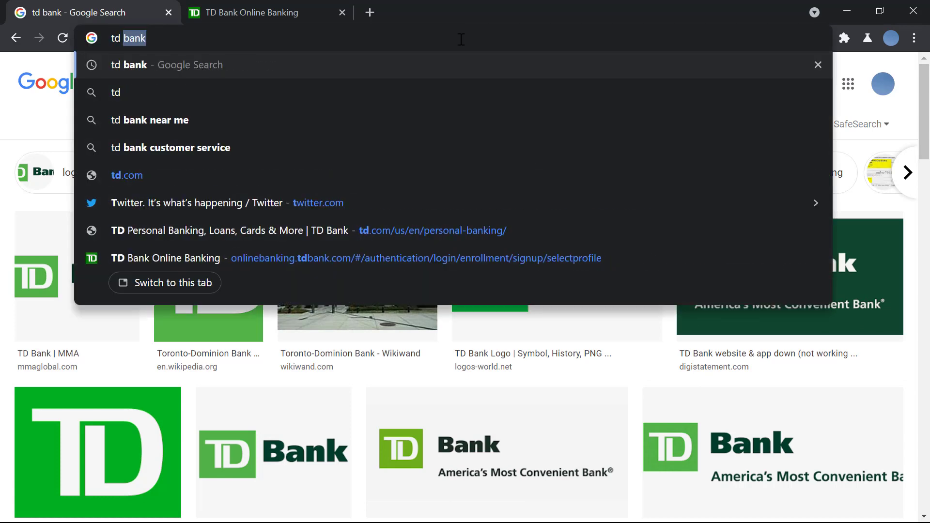
{"action": "type", "text": " ban"}
{"action": "key", "text": "Return"}
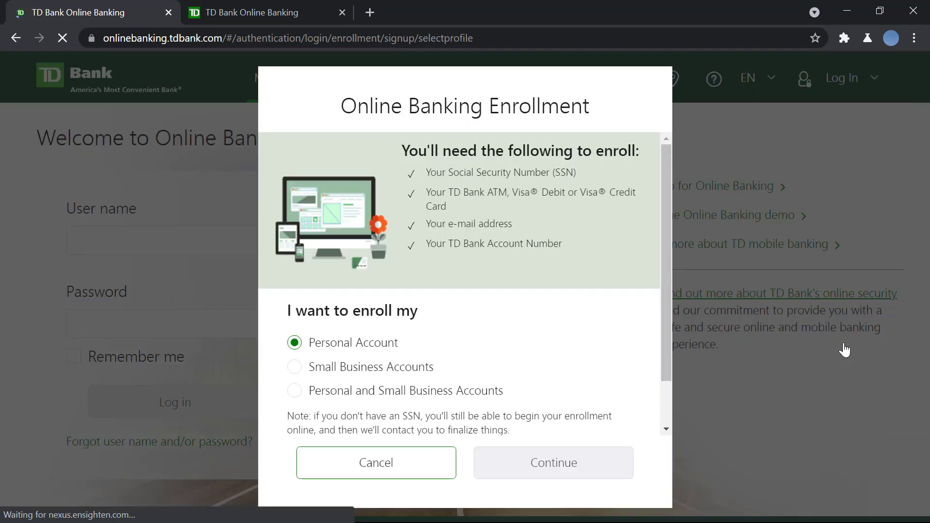
{"action": "scroll", "coordinate": [587, 334], "scroll_direction": "down", "scroll_amount": 2}
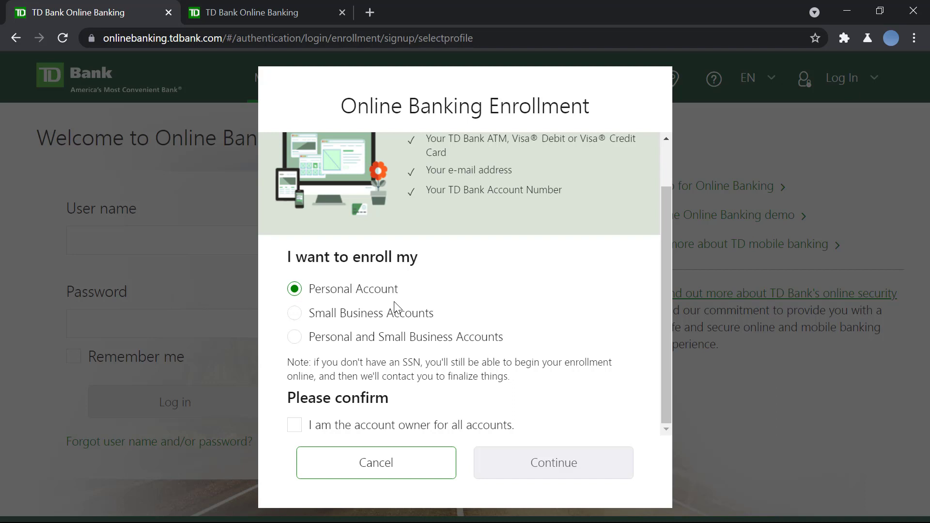
Keep Personal Account, confirm ownership of all accounts, and continue to the Terms of Use.
{"action": "left_click", "coordinate": [294, 425]}
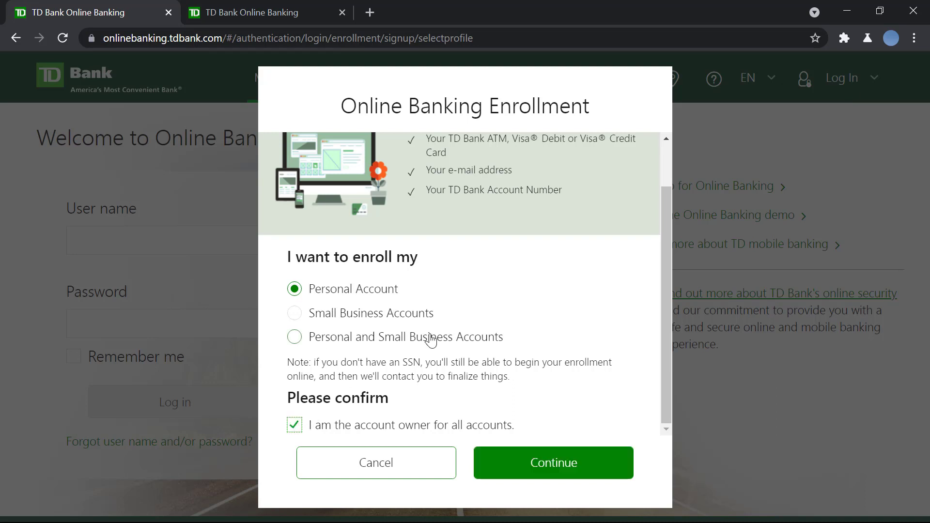
{"action": "scroll", "coordinate": [431, 340], "scroll_direction": "up", "scroll_amount": 1}
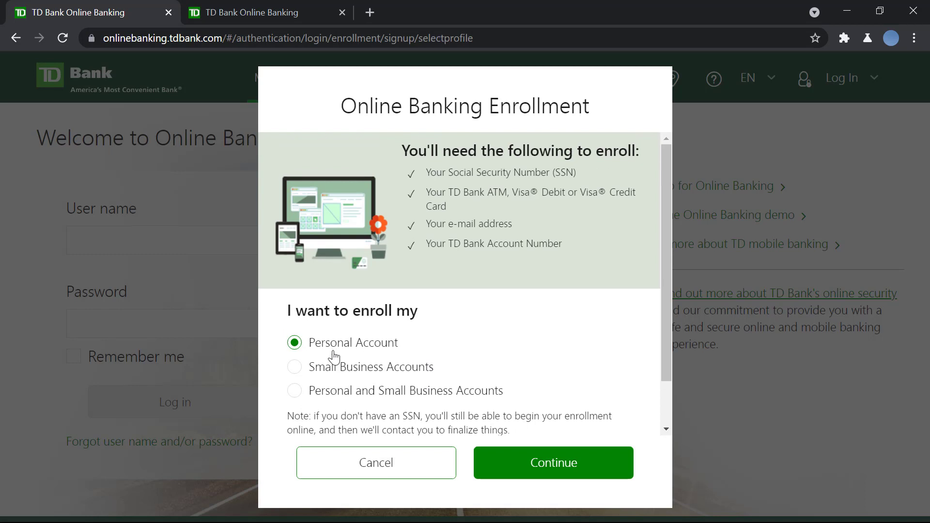
{"action": "left_click", "coordinate": [294, 366]}
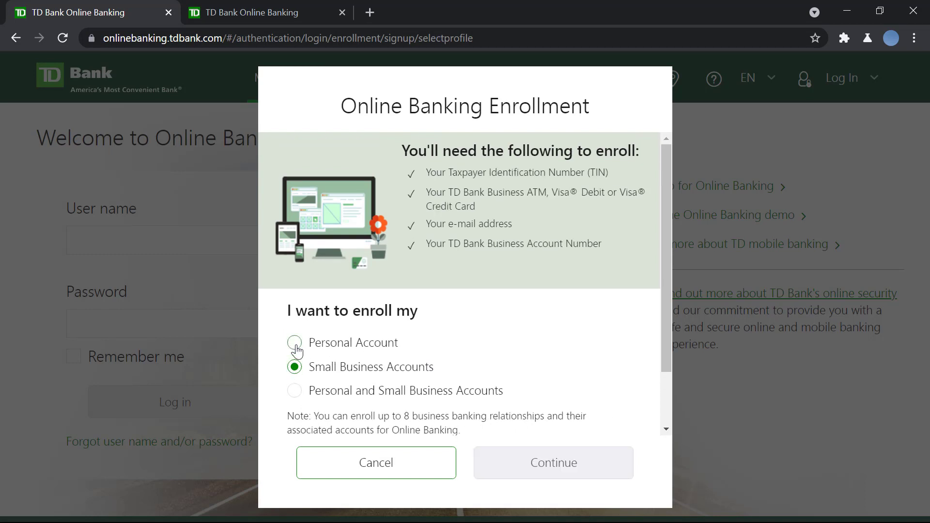
{"action": "left_click", "coordinate": [294, 343]}
{"action": "left_click", "coordinate": [538, 460]}
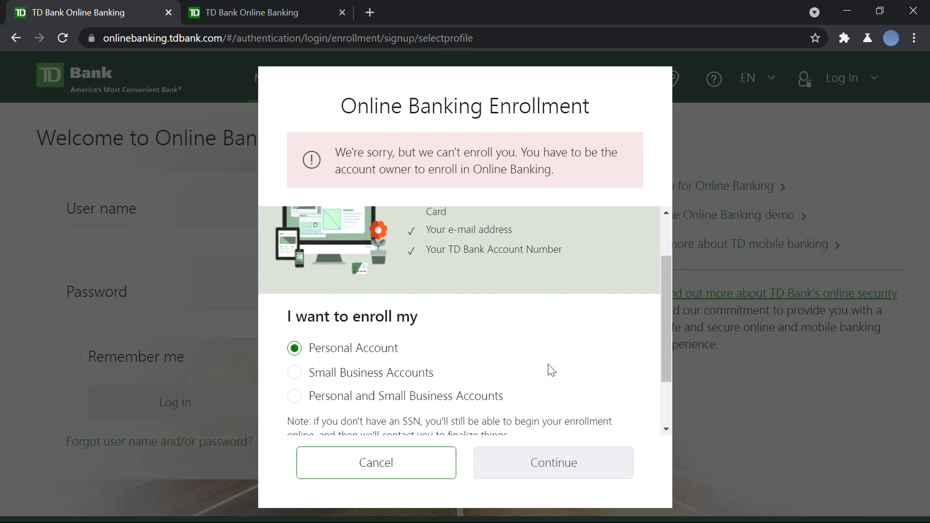
{"action": "scroll", "coordinate": [550, 370], "scroll_direction": "up", "scroll_amount": 1}
{"action": "scroll", "coordinate": [550, 370], "scroll_direction": "down", "scroll_amount": 3}
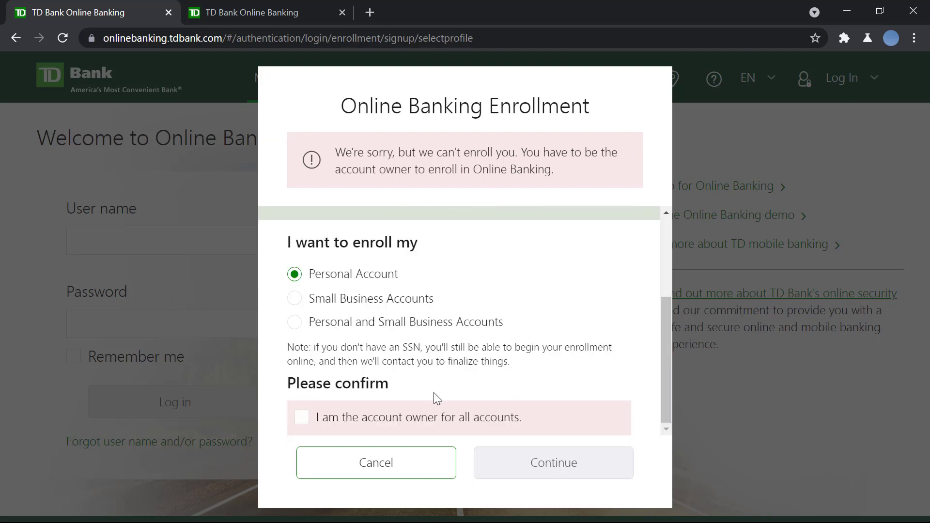
{"action": "left_click", "coordinate": [301, 418]}
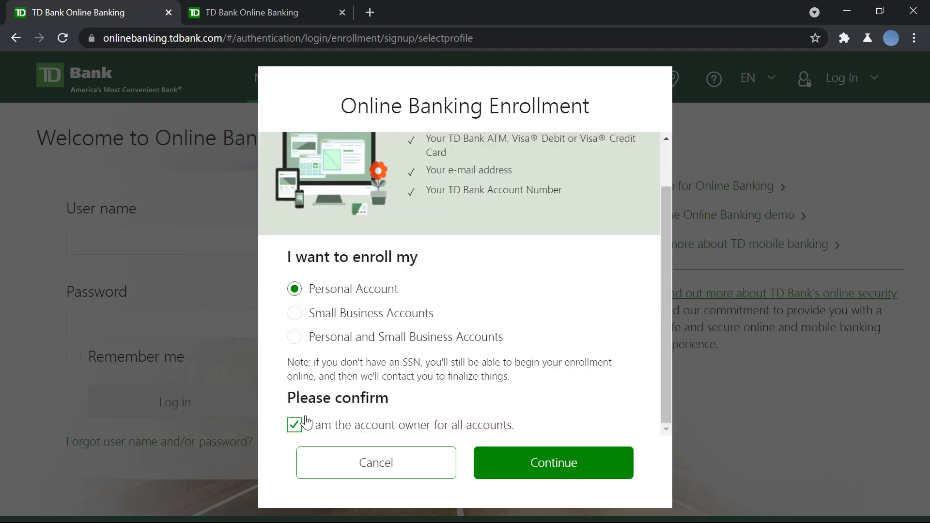
{"action": "left_click", "coordinate": [531, 463]}
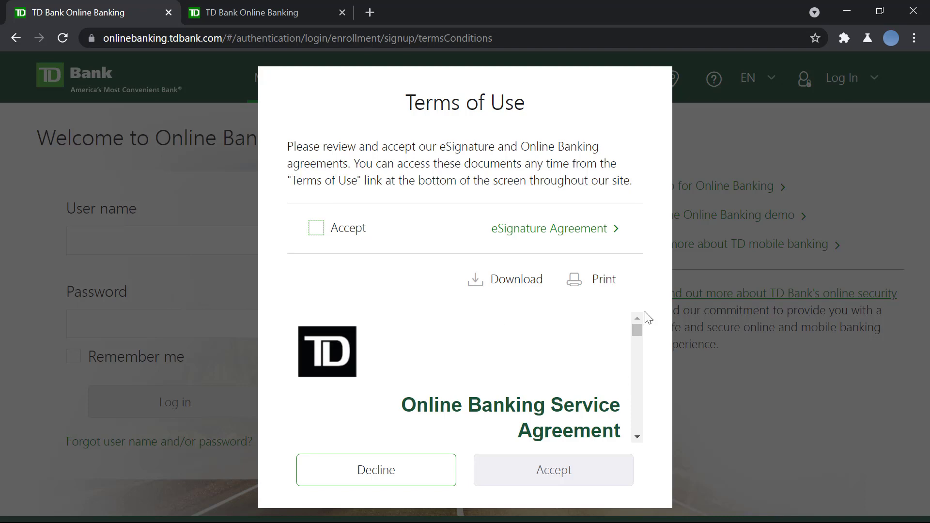
{"action": "left_click_drag", "start_coordinate": [637, 330], "coordinate": [635, 398]}
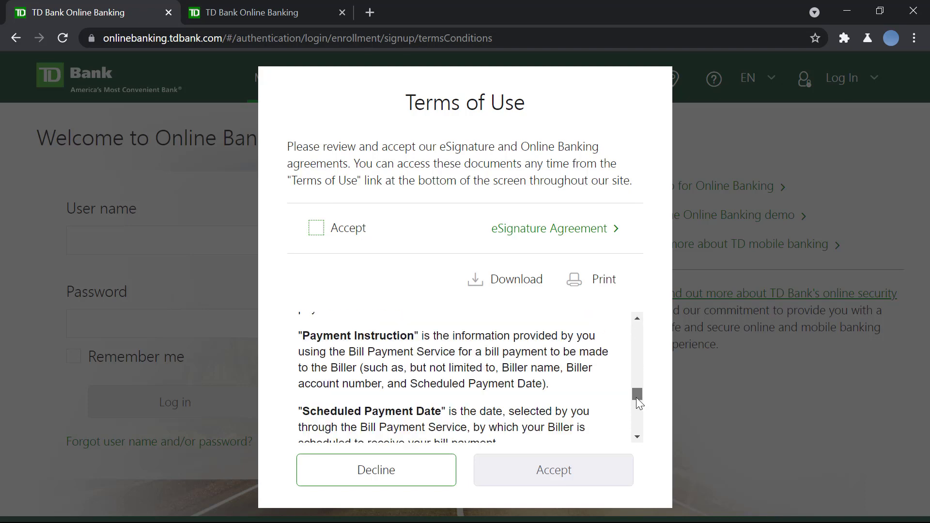
{"action": "left_click_drag", "start_coordinate": [635, 399], "coordinate": [637, 430]}
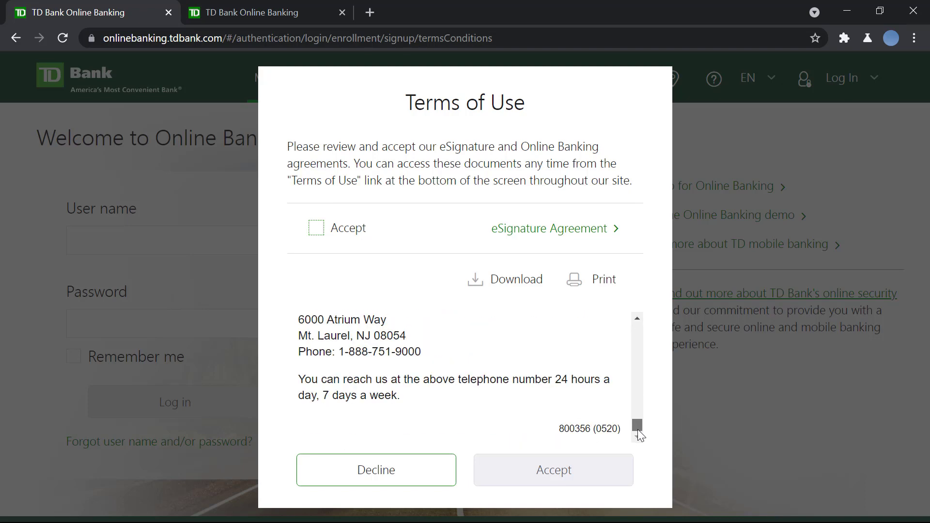
{"action": "scroll", "coordinate": [633, 313], "scroll_direction": "up", "scroll_amount": 10}
{"action": "scroll", "coordinate": [634, 313], "scroll_direction": "up", "scroll_amount": 10}
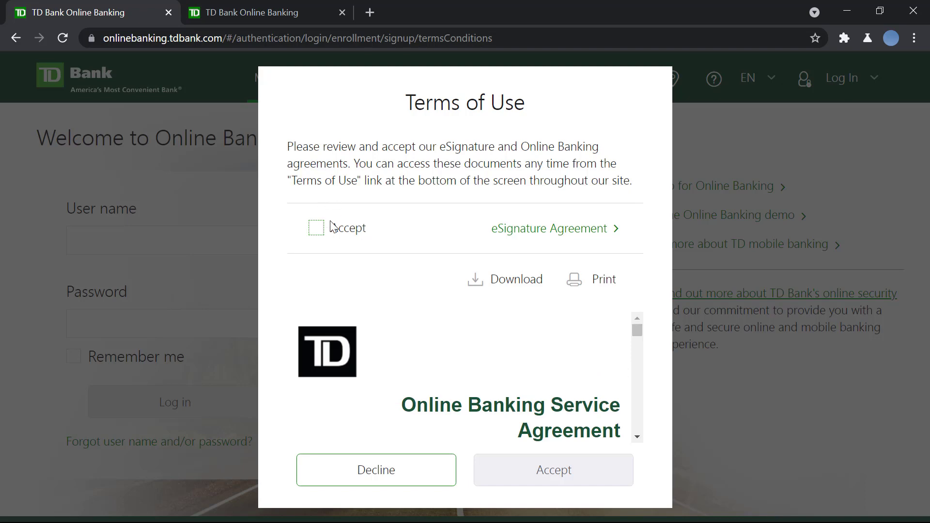
Tick the eSignature agreement checkbox and accept the Terms of Use.
{"action": "left_click", "coordinate": [317, 228]}
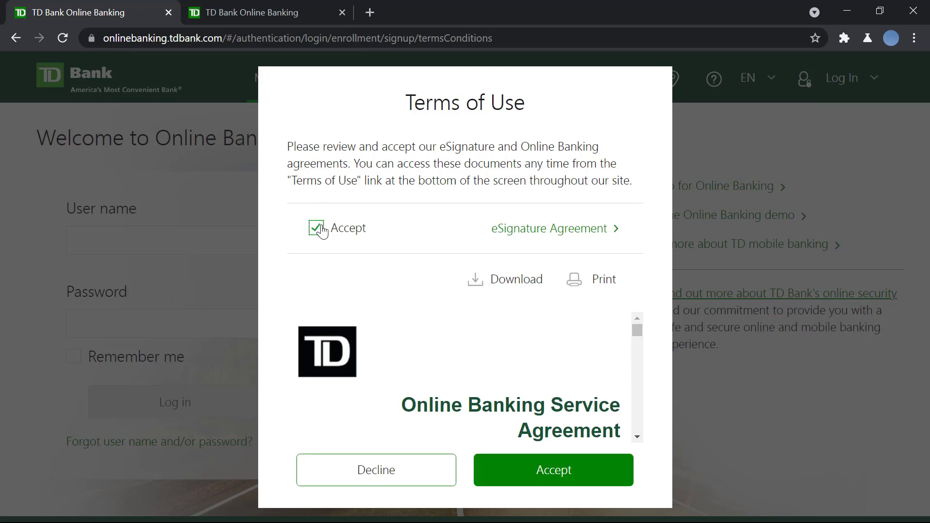
{"action": "left_click", "coordinate": [542, 474]}
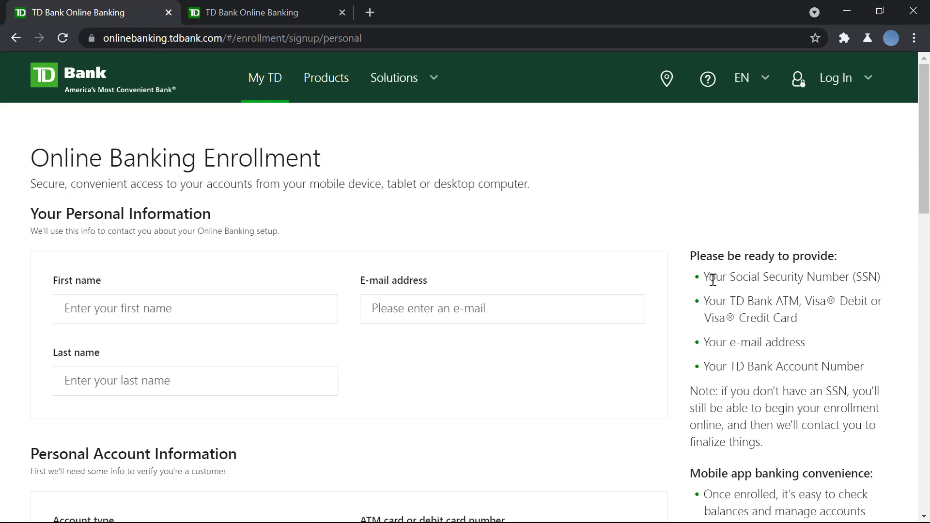
Highlight and then clear text in the enrollment form's note area.
{"action": "left_click_drag", "start_coordinate": [713, 279], "coordinate": [878, 279]}
{"action": "left_click", "coordinate": [777, 301]}
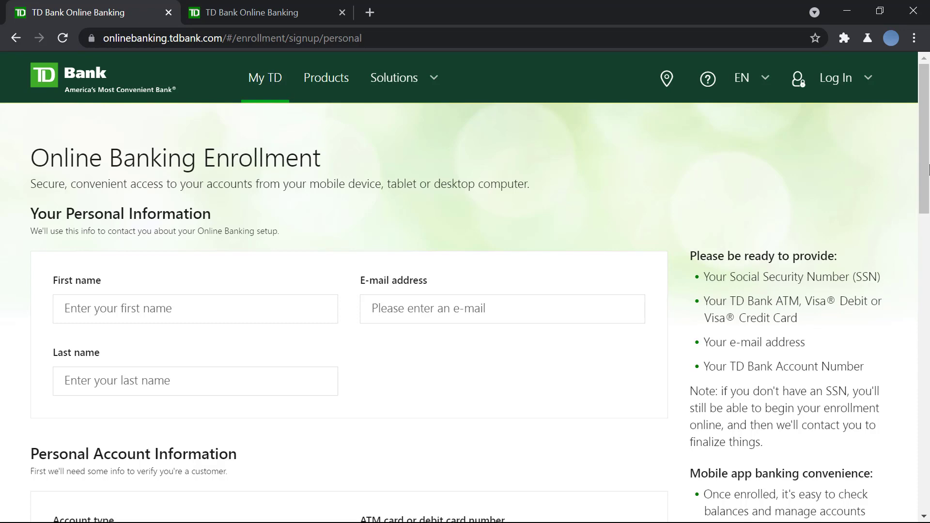
{"action": "scroll", "coordinate": [926, 185], "scroll_direction": "down", "scroll_amount": 2}
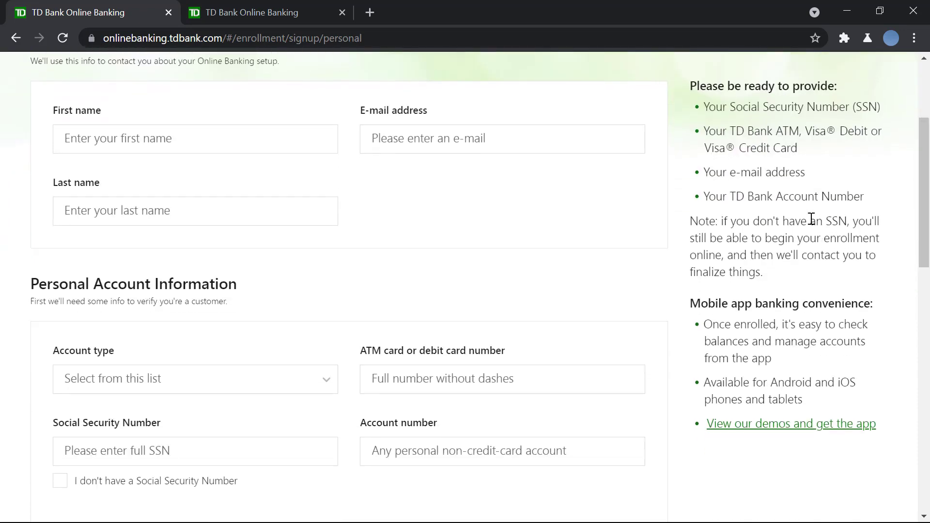
{"action": "left_click_drag", "start_coordinate": [810, 220], "coordinate": [852, 240]}
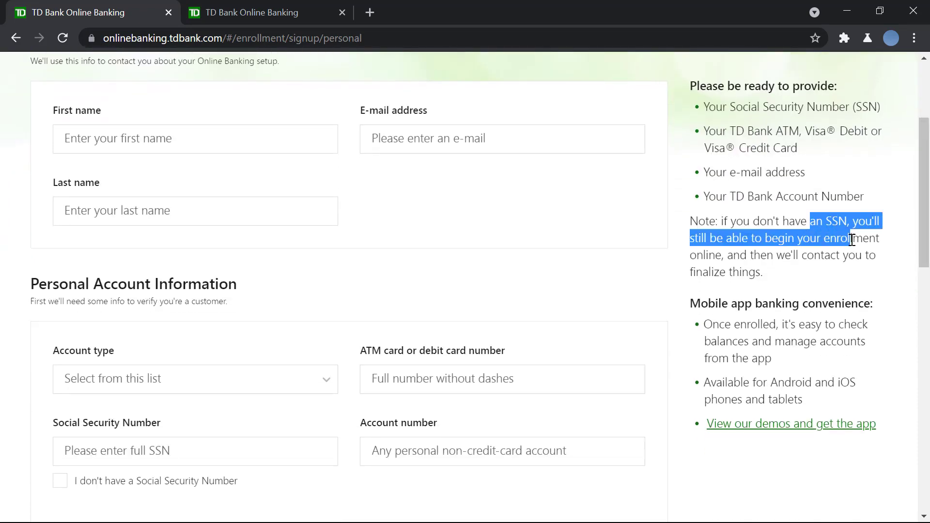
{"action": "left_click", "coordinate": [802, 245]}
{"action": "scroll", "coordinate": [914, 233], "scroll_direction": "up", "scroll_amount": 1}
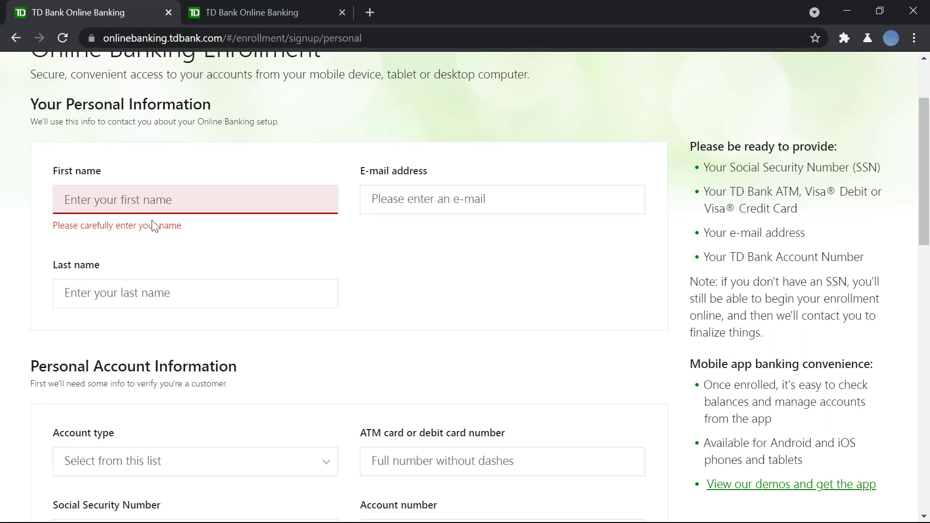
{"action": "left_click", "coordinate": [149, 280]}
{"action": "scroll", "coordinate": [380, 326], "scroll_direction": "down", "scroll_amount": 2}
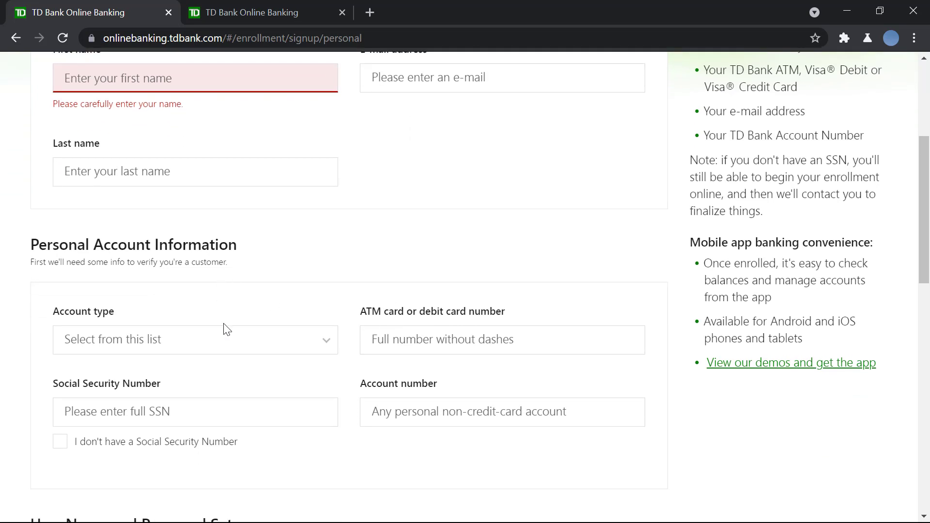
{"action": "scroll", "coordinate": [233, 343], "scroll_direction": "down", "scroll_amount": 1}
Leave Account type, card number and SSN empty, toggling the no-SSN option off again.
{"action": "left_click", "coordinate": [190, 291]}
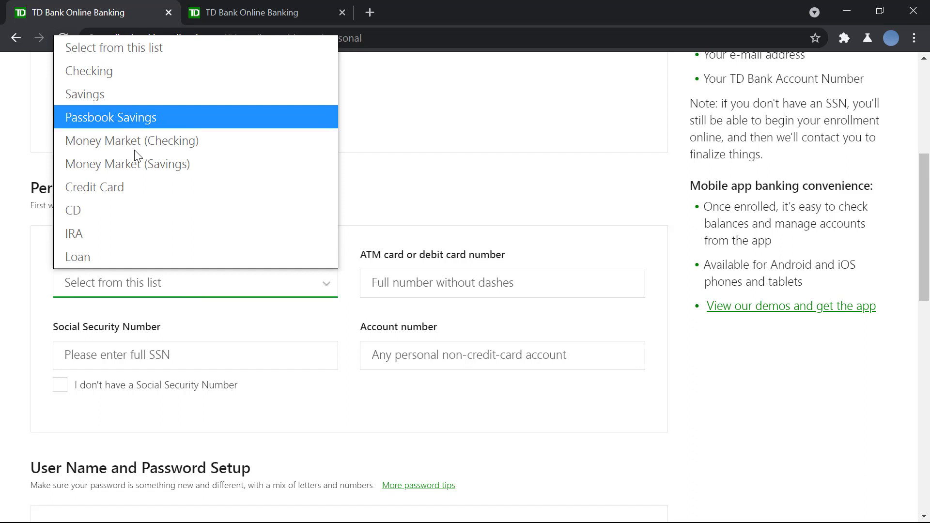
{"action": "left_click", "coordinate": [367, 278]}
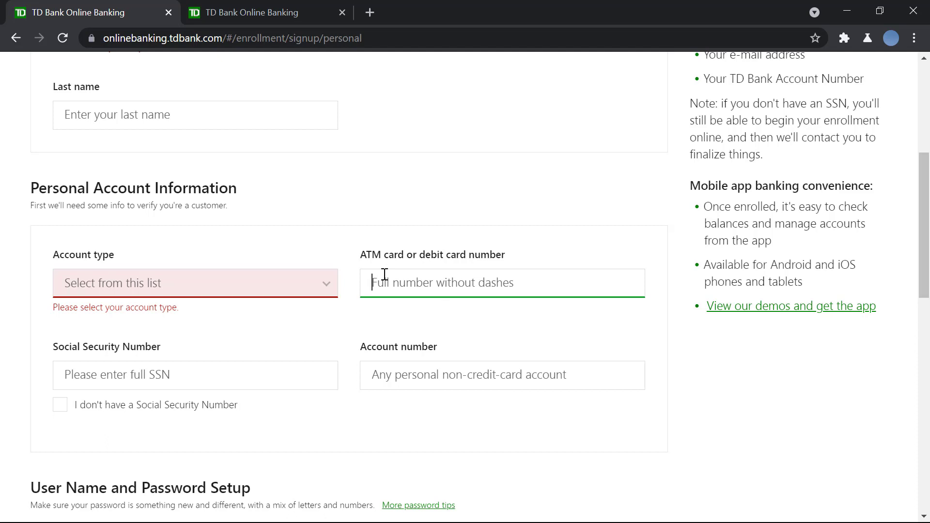
{"action": "scroll", "coordinate": [384, 274], "scroll_direction": "down", "scroll_amount": 2}
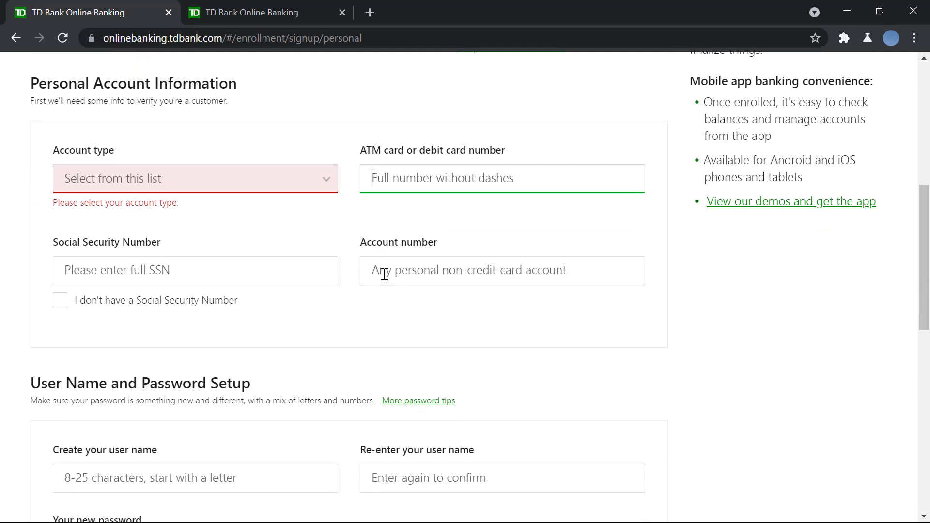
{"action": "left_click", "coordinate": [230, 276]}
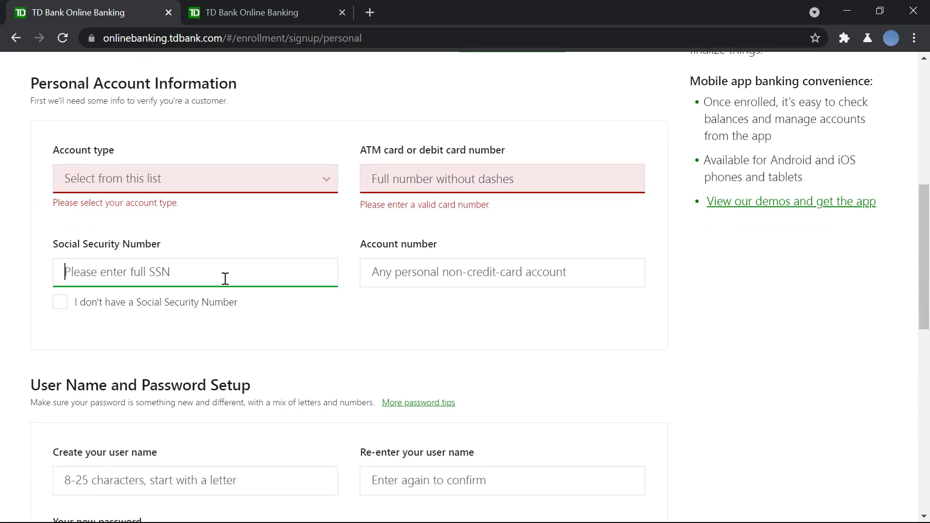
{"action": "left_click", "coordinate": [64, 306]}
{"action": "left_click", "coordinate": [60, 327]}
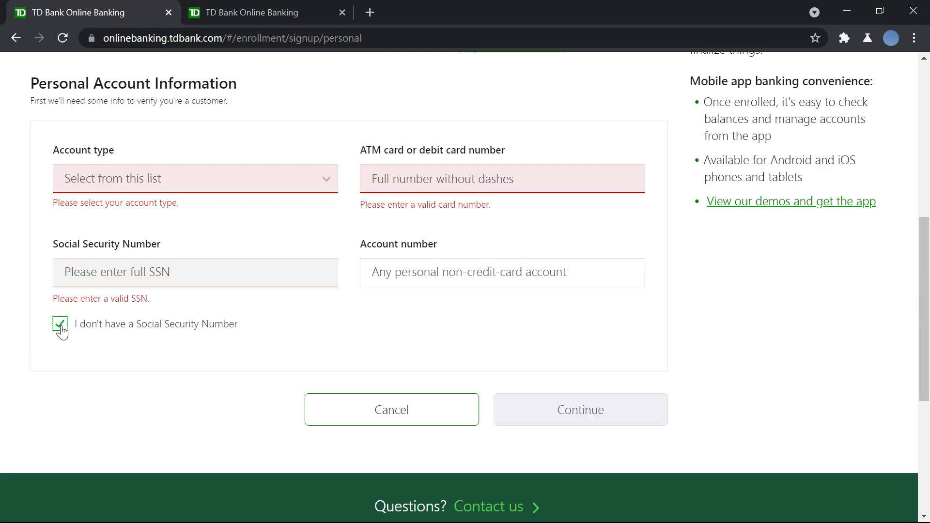
{"action": "left_click", "coordinate": [60, 303]}
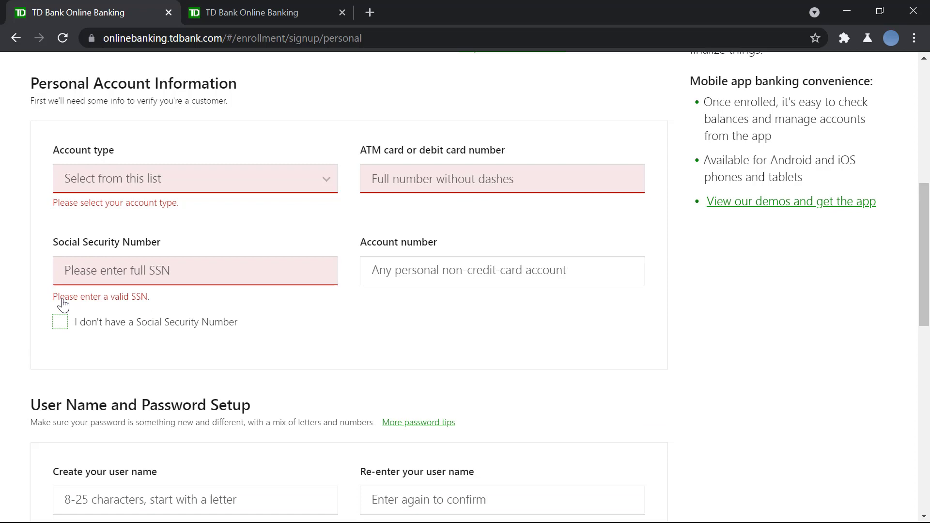
{"action": "left_click", "coordinate": [364, 259]}
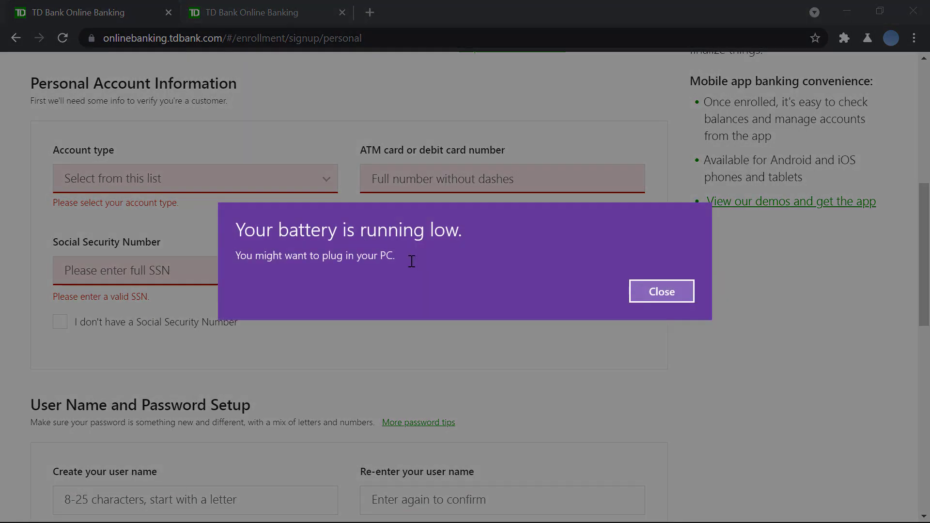
{"action": "left_click", "coordinate": [643, 282]}
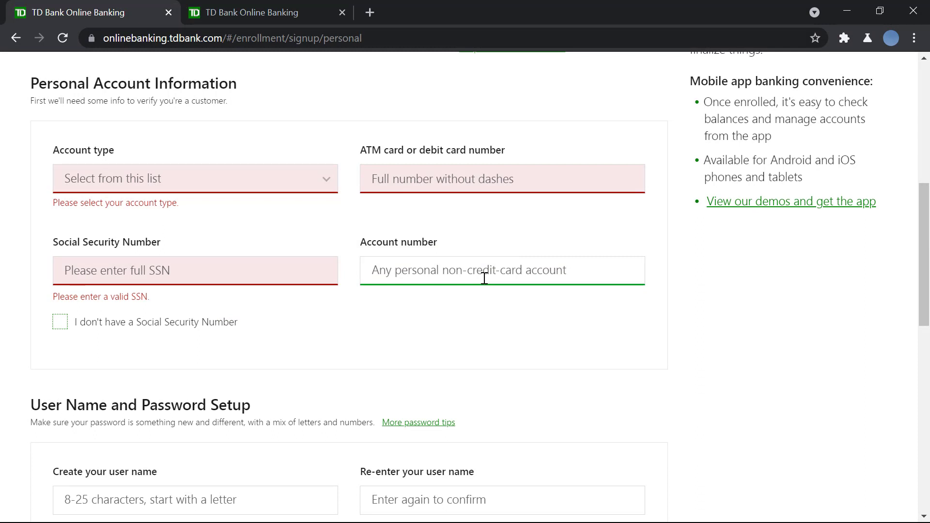
{"action": "scroll", "coordinate": [461, 358], "scroll_direction": "down", "scroll_amount": 3}
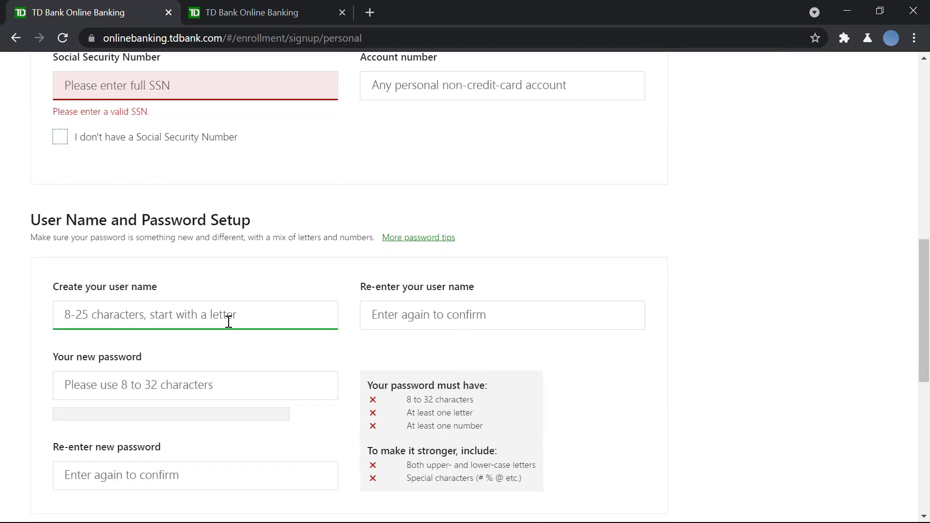
{"action": "scroll", "coordinate": [218, 312], "scroll_direction": "down", "scroll_amount": 1}
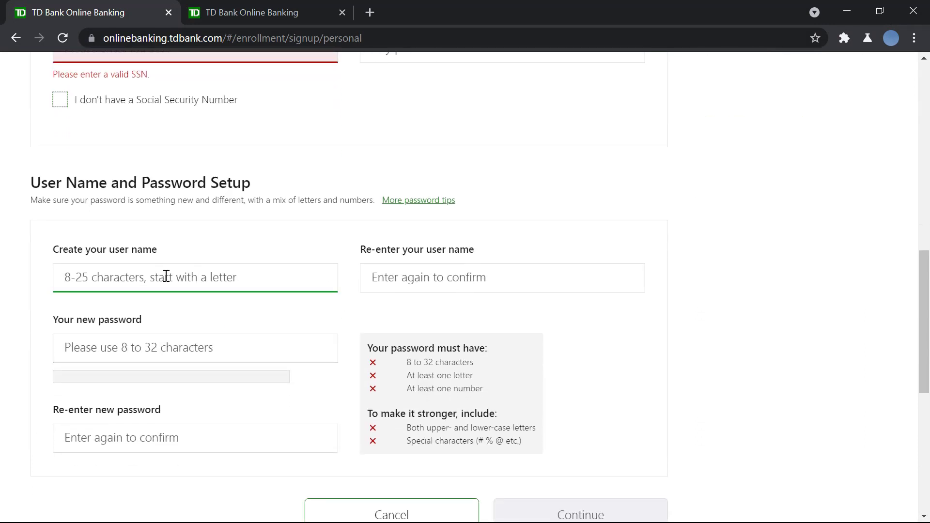
Enter the same user name in both user name fields, leaving the password blank.
{"action": "left_click", "coordinate": [212, 276]}
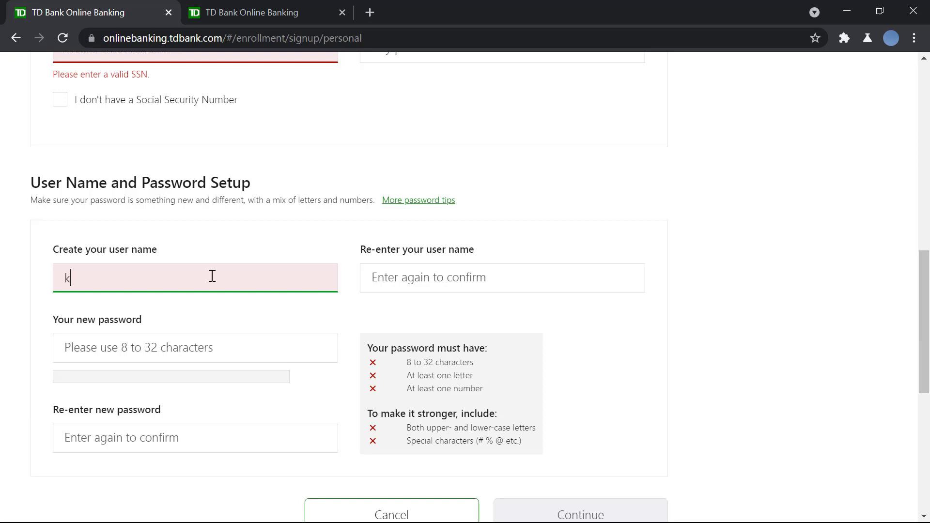
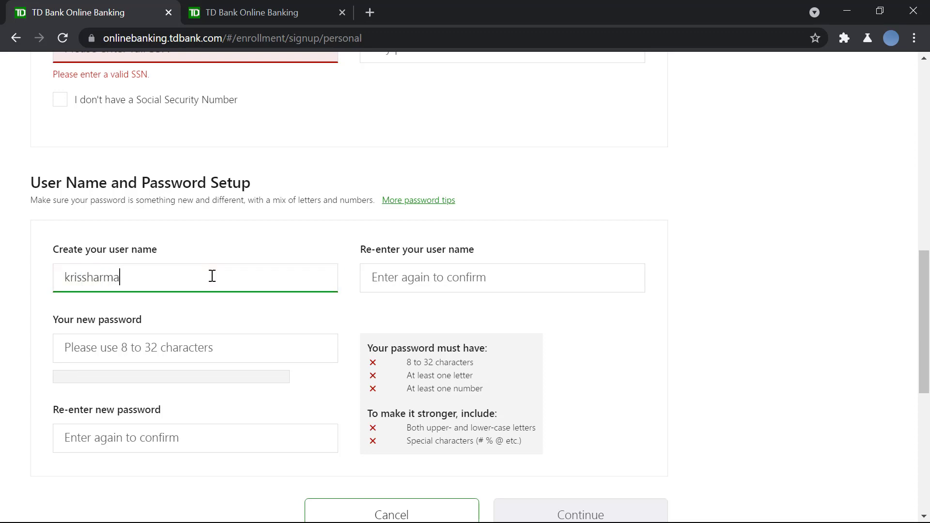
{"action": "left_click", "coordinate": [476, 277]}
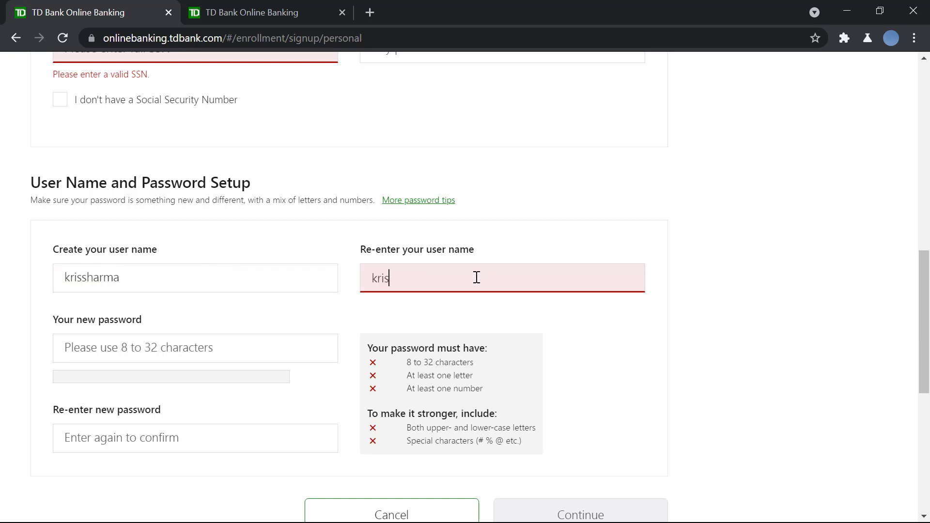
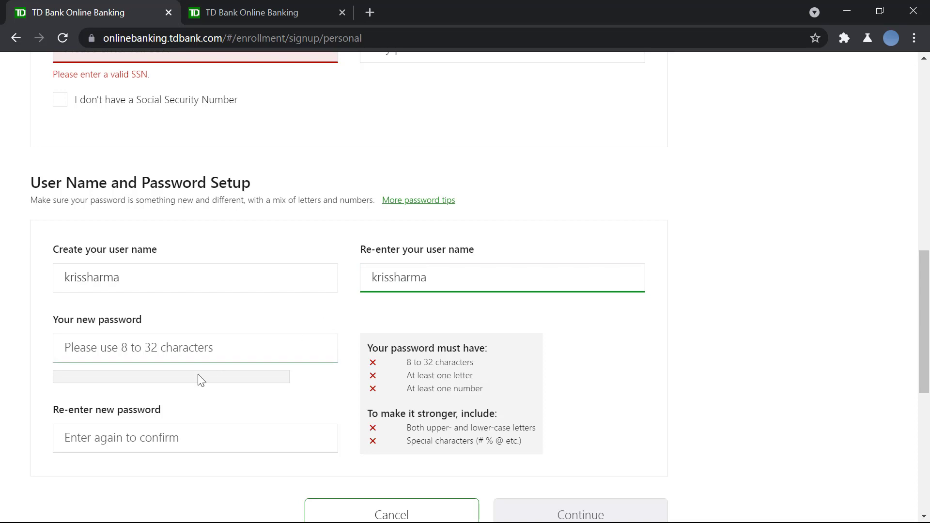
{"action": "left_click", "coordinate": [179, 352]}
{"action": "left_click", "coordinate": [5, 357]}
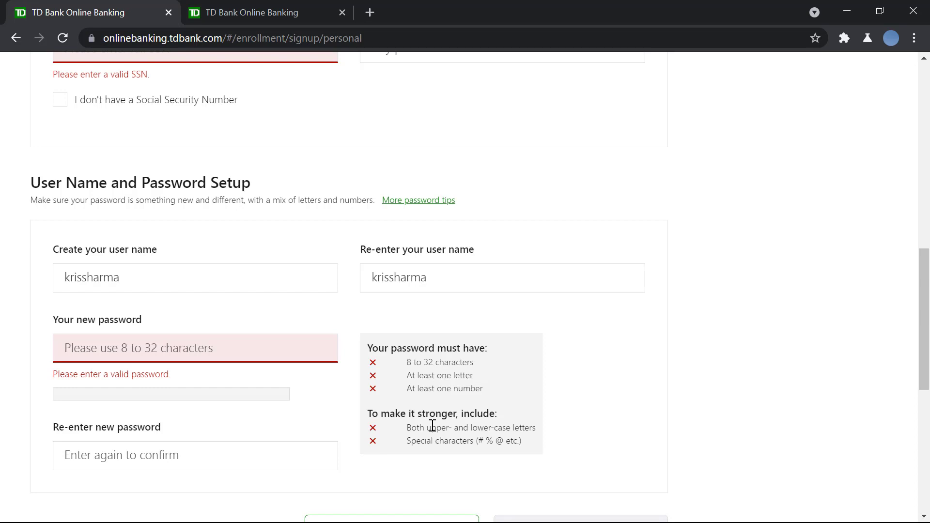
{"action": "scroll", "coordinate": [432, 426], "scroll_direction": "down", "scroll_amount": 1}
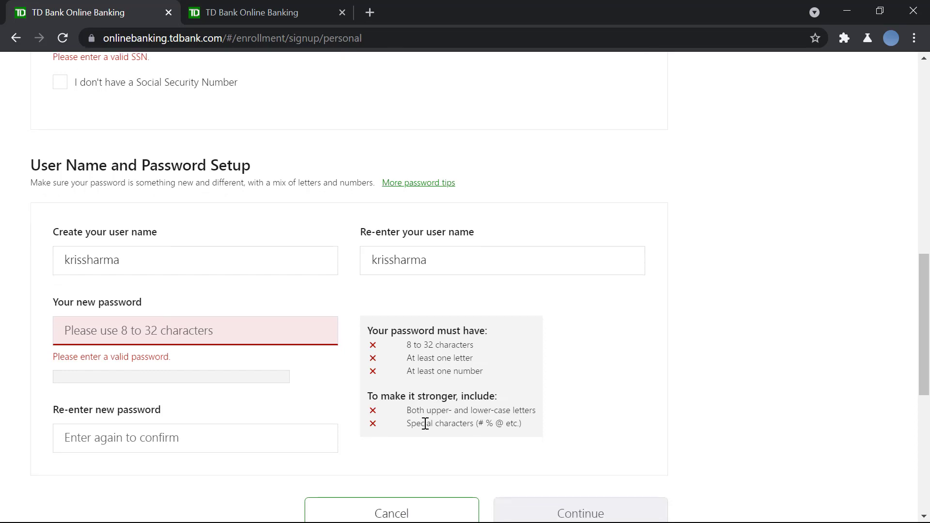
{"action": "left_click_drag", "start_coordinate": [402, 348], "coordinate": [455, 412]}
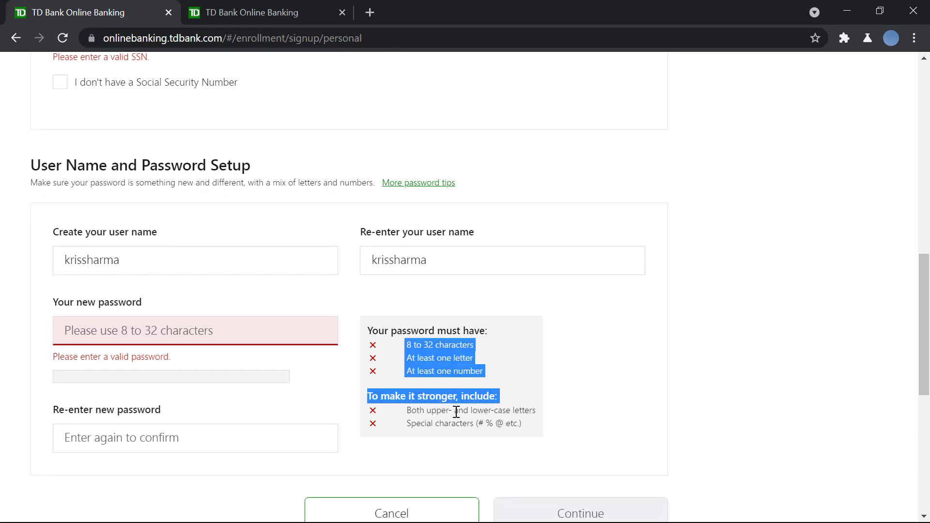
{"action": "left_click", "coordinate": [565, 360]}
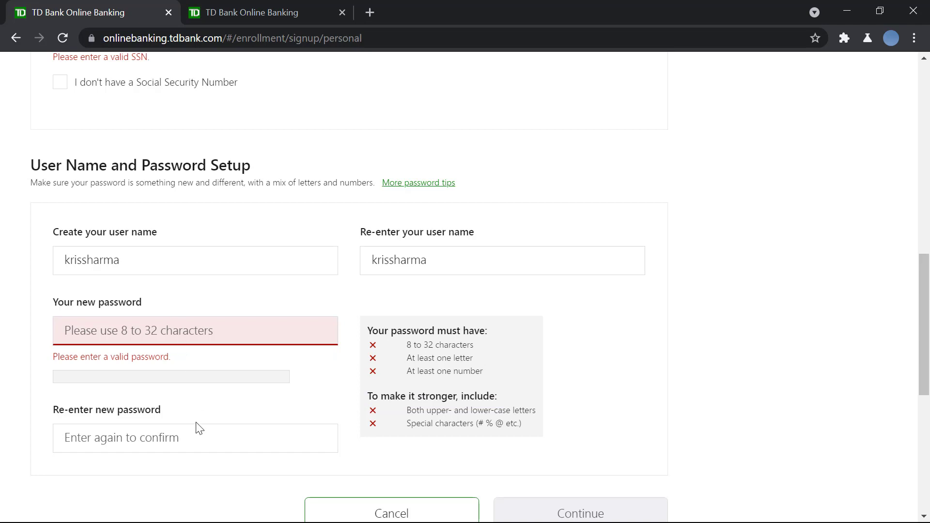
{"action": "scroll", "coordinate": [215, 375], "scroll_direction": "down", "scroll_amount": 1}
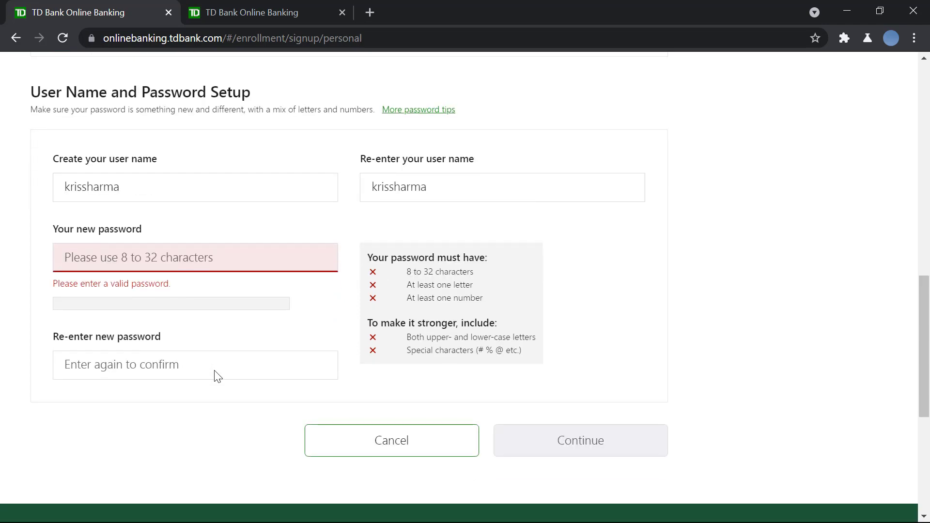
{"action": "scroll", "coordinate": [612, 248], "scroll_direction": "up", "scroll_amount": 9}
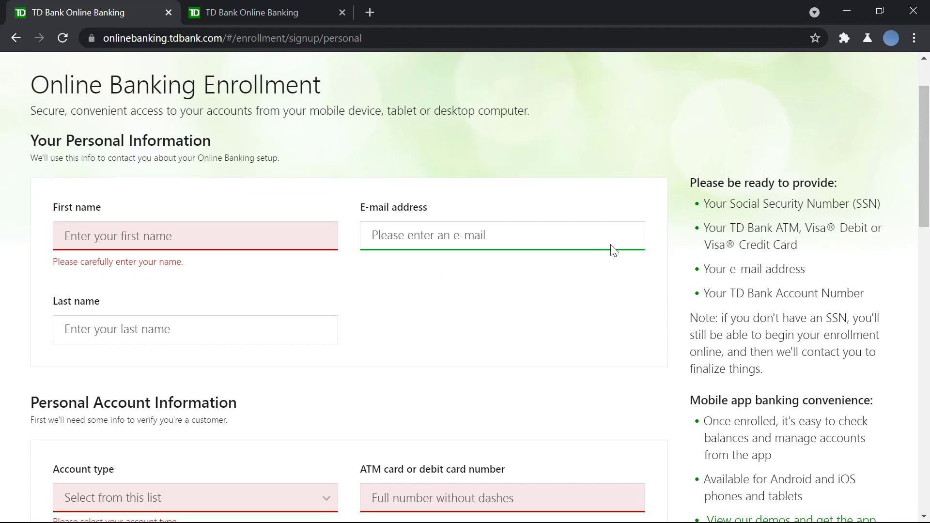
{"action": "scroll", "coordinate": [545, 395], "scroll_direction": "down", "scroll_amount": 3}
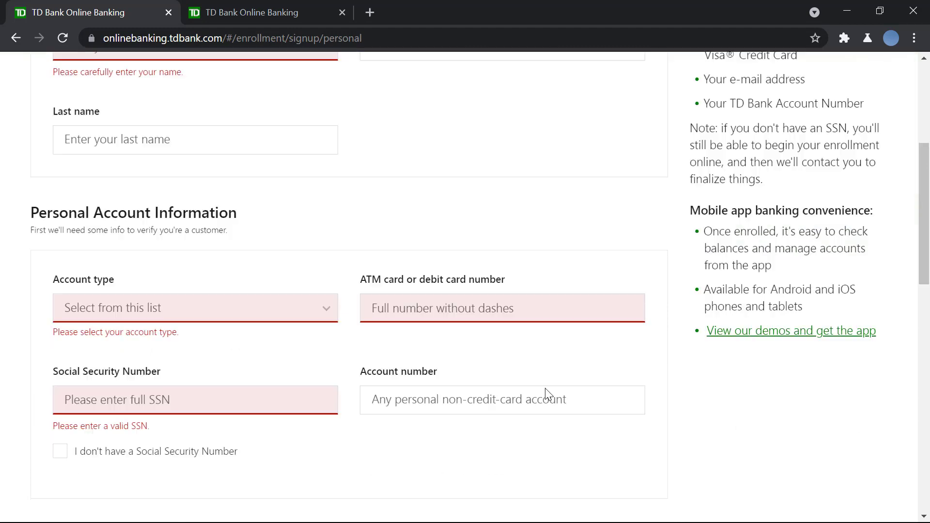
{"action": "scroll", "coordinate": [545, 395], "scroll_direction": "down", "scroll_amount": 5}
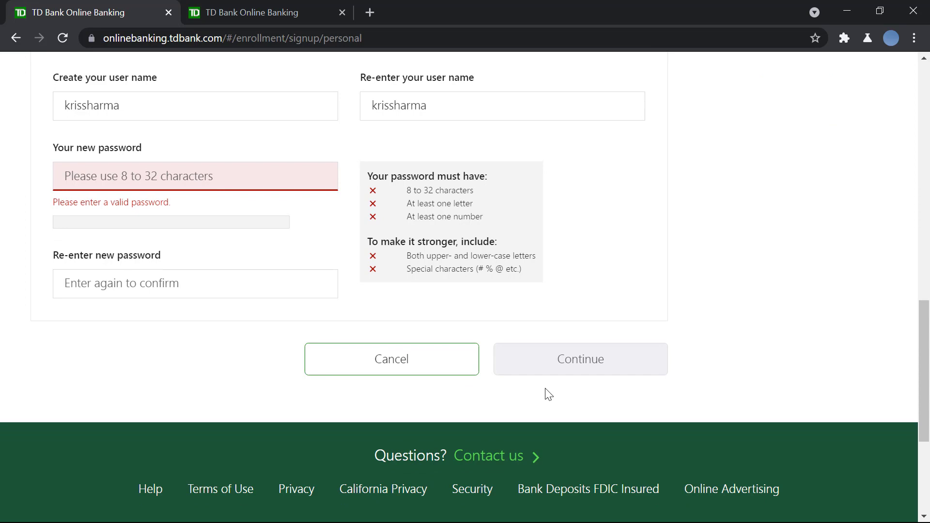